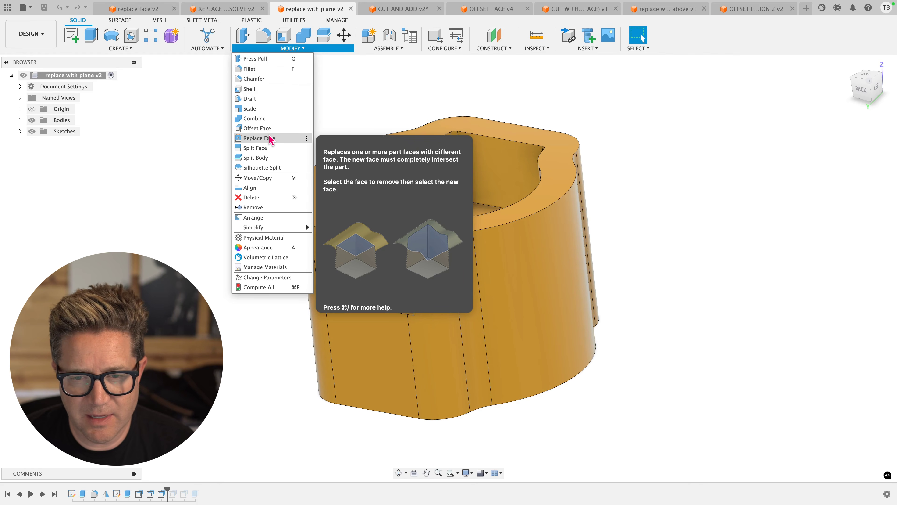
Sketch a wavy six-point fit point spline across the upper part of the body, with both ends extending past its sides.
{"action": "left_click_drag", "start_coordinate": [247, 395], "coordinate": [542, 396]}
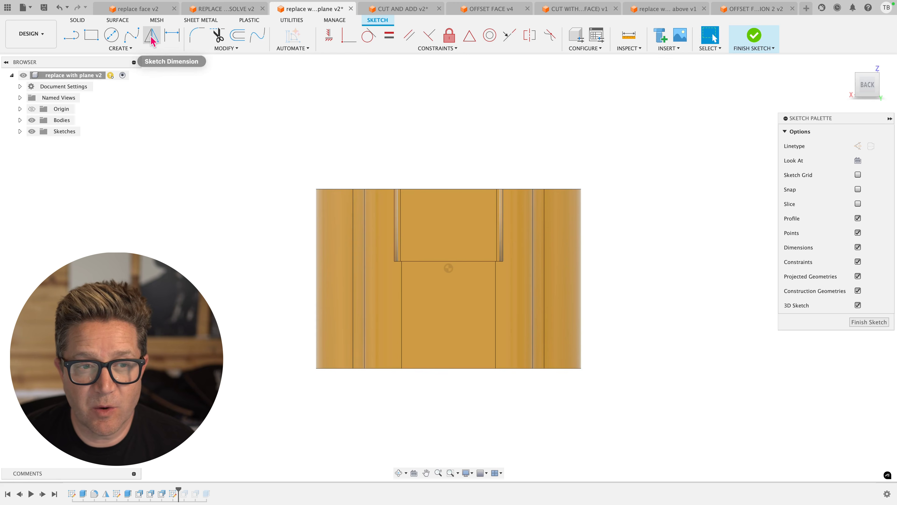
{"action": "left_click", "coordinate": [132, 35]}
{"action": "left_click", "coordinate": [229, 246]}
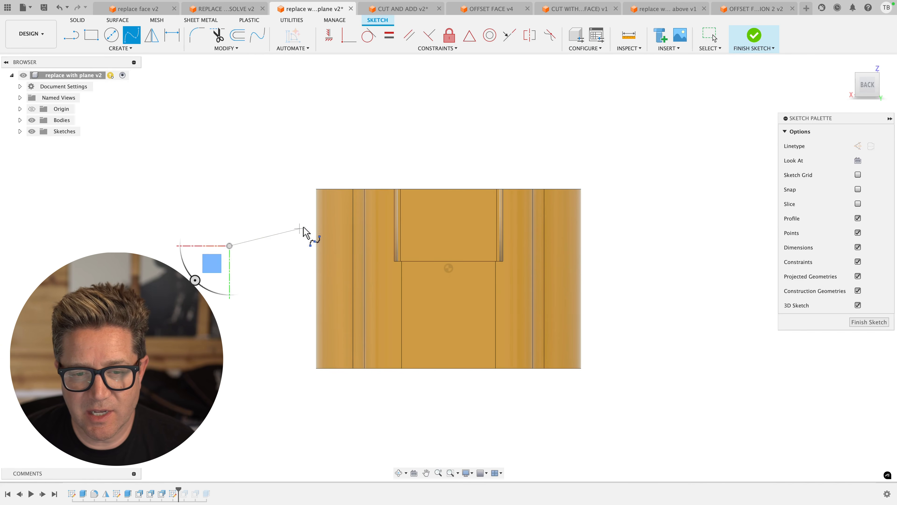
{"action": "left_click", "coordinate": [331, 214]}
{"action": "left_click", "coordinate": [387, 228]}
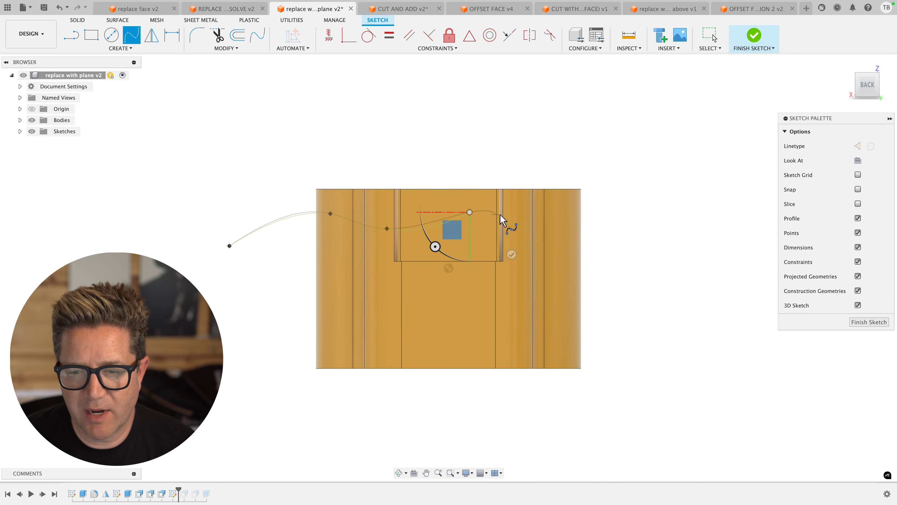
{"action": "left_click", "coordinate": [523, 229]}
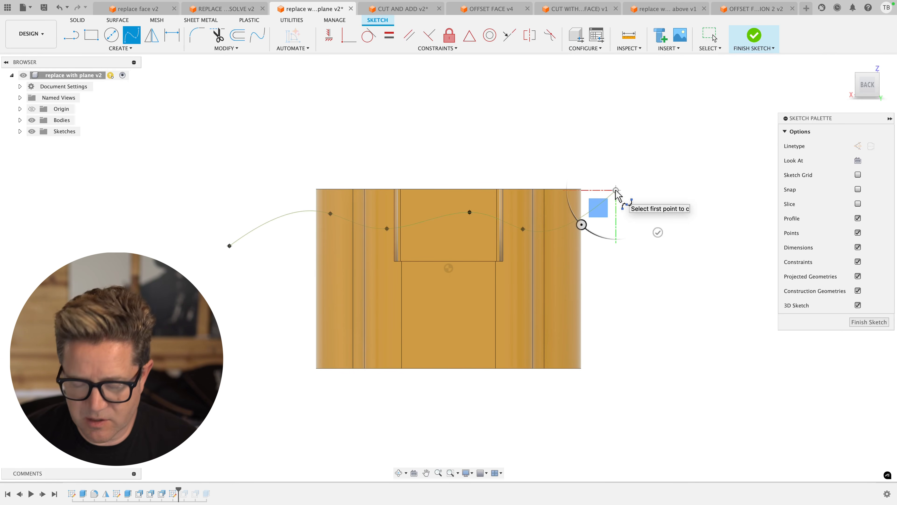
{"action": "double_click", "coordinate": [616, 189]}
Extrude the spline as a new surface body, symmetric about the profile plane, with a distance of about 45.5 mm.
{"action": "middle_click_drag", "start_coordinate": [616, 191], "coordinate": [585, 227], "text": "shift"}
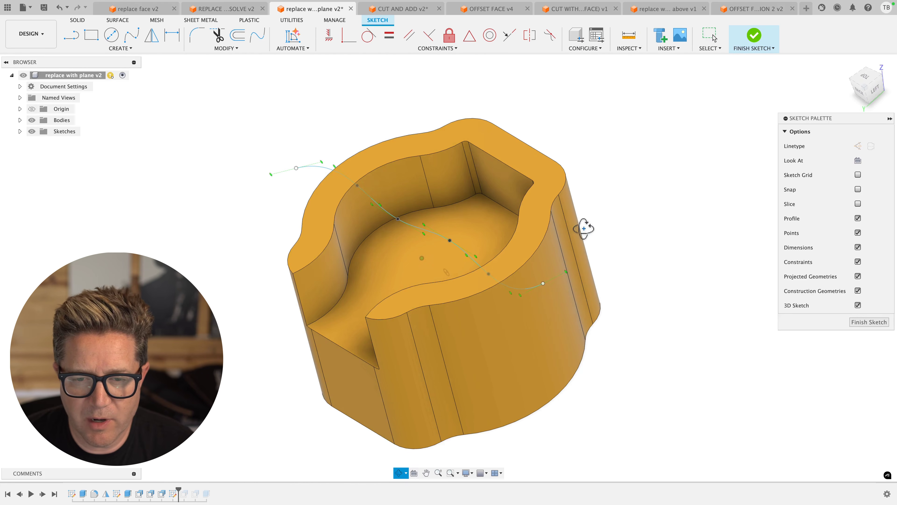
{"action": "type", "text": "s"}
{"action": "type", "text": "ext"}
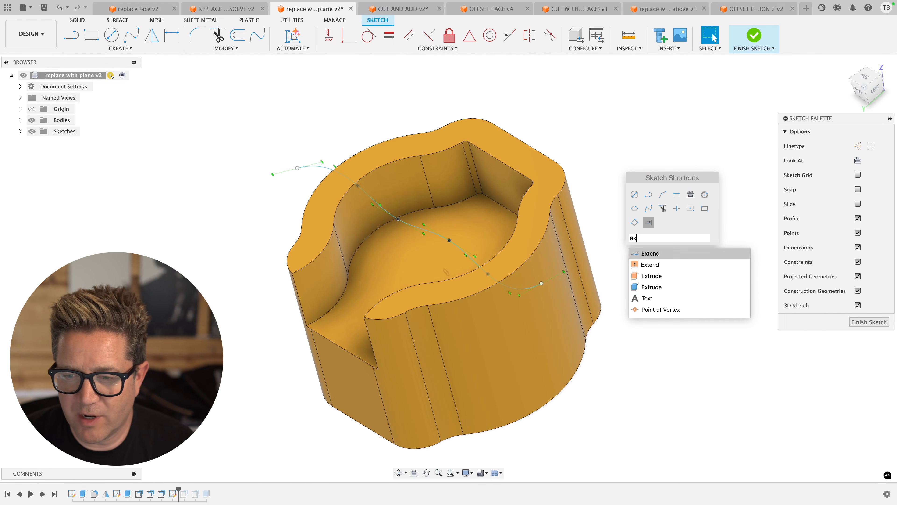
{"action": "left_click", "coordinate": [650, 277]}
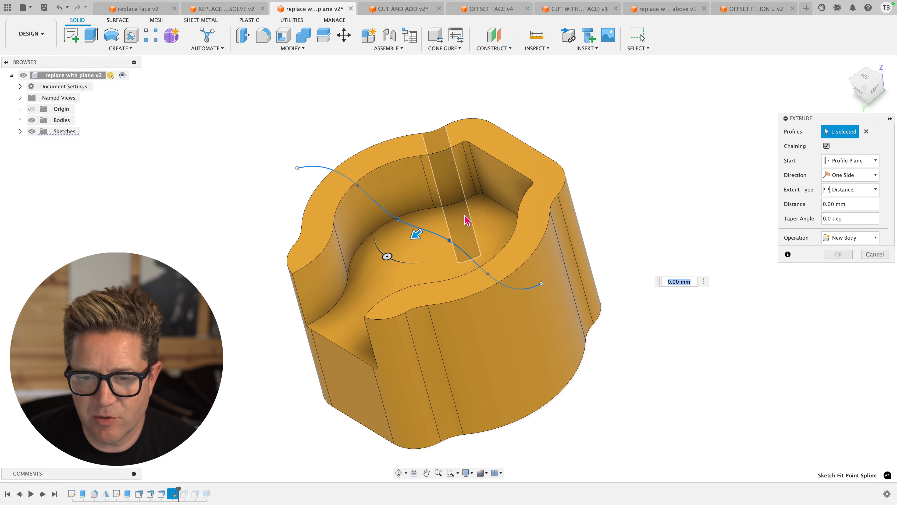
{"action": "left_click_drag", "start_coordinate": [412, 237], "coordinate": [264, 354]}
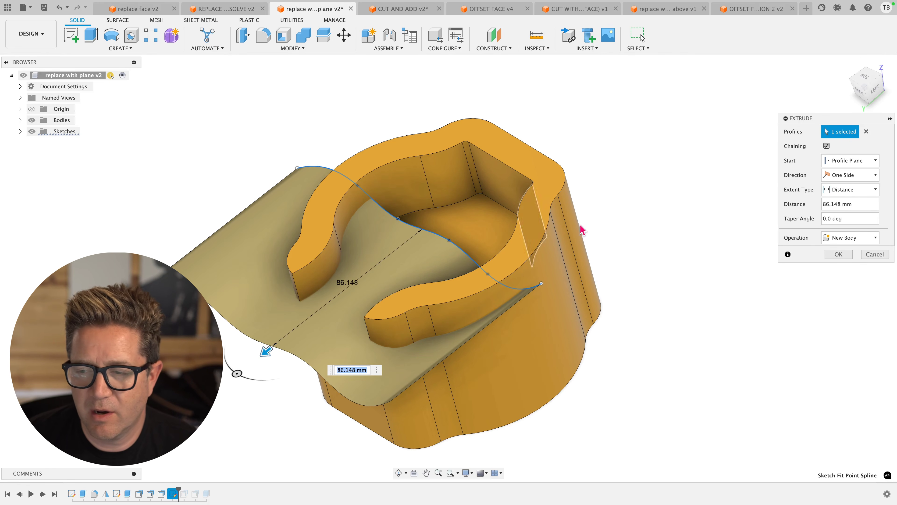
{"action": "left_click", "coordinate": [836, 176]}
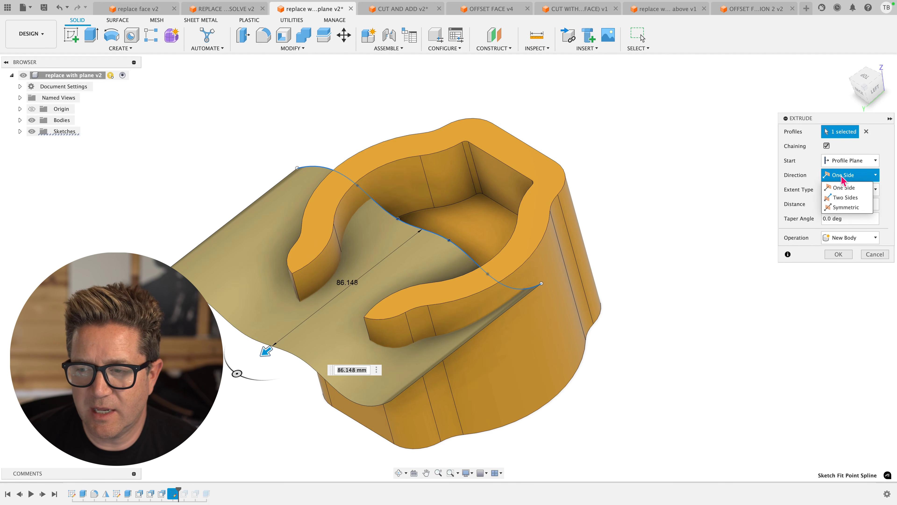
{"action": "left_click", "coordinate": [844, 204]}
{"action": "middle_click_drag", "start_coordinate": [530, 202], "coordinate": [553, 194], "text": "shift"}
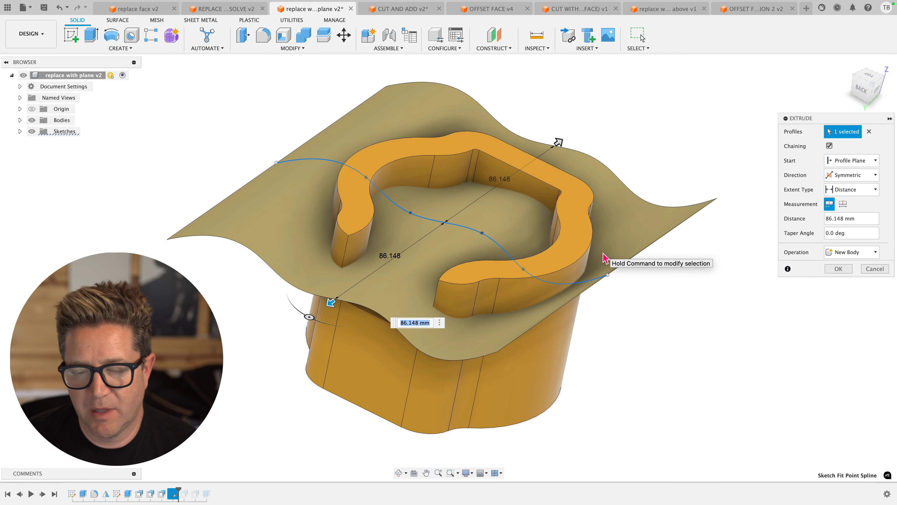
{"action": "left_click_drag", "start_coordinate": [331, 302], "coordinate": [396, 288]}
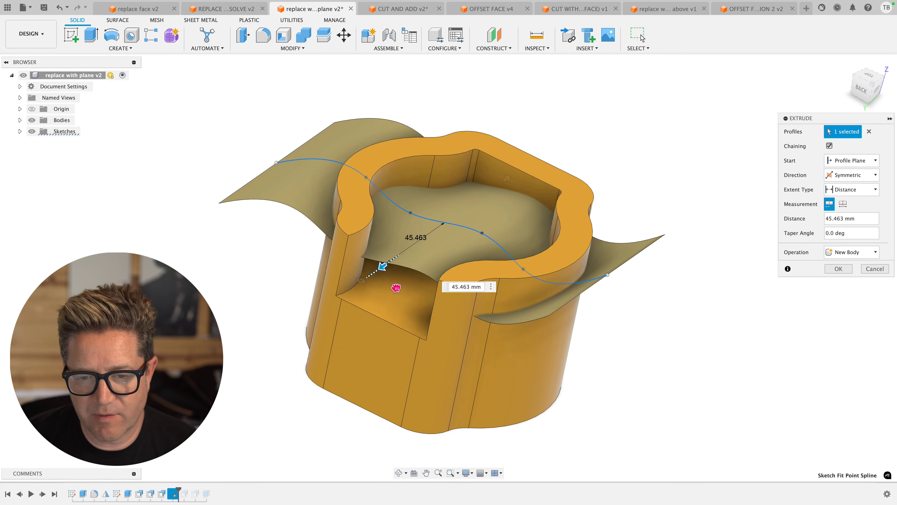
{"action": "middle_click_drag", "start_coordinate": [667, 279], "coordinate": [645, 297], "text": "shift"}
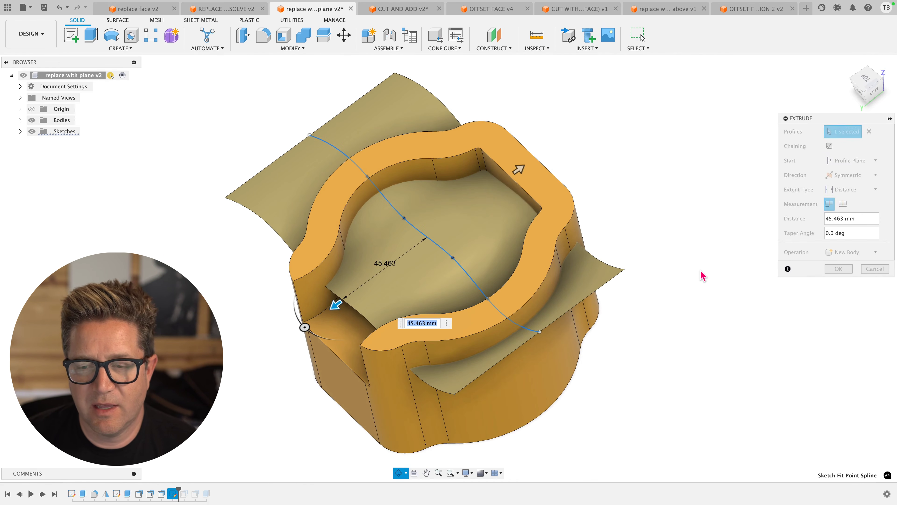
{"action": "middle_click_drag", "start_coordinate": [704, 275], "coordinate": [703, 273], "text": "shift"}
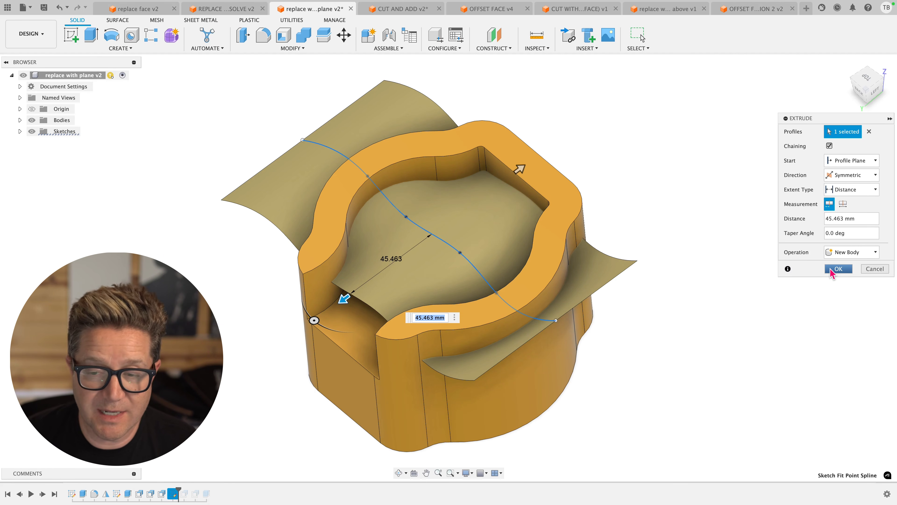
{"action": "left_click", "coordinate": [838, 269]}
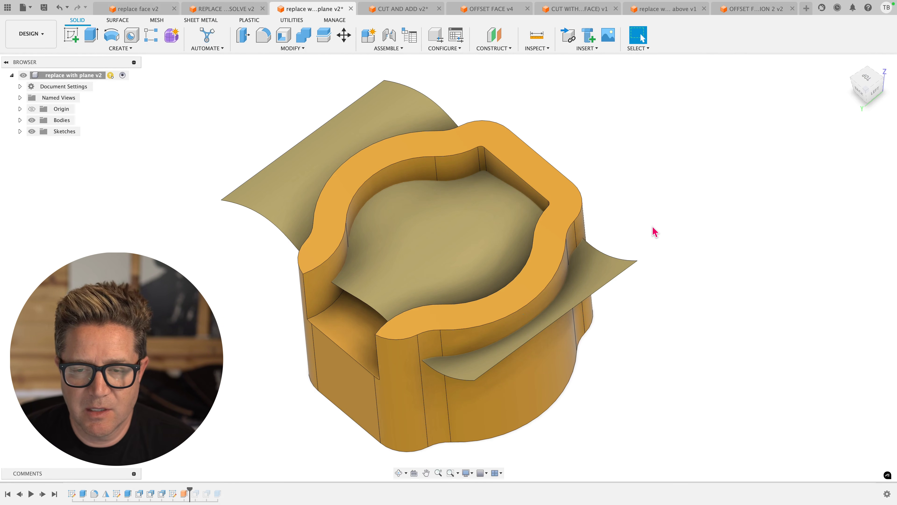
Try to replace the body's top face with the narrow wavy surface.
{"action": "type", "text": "sreplace"}
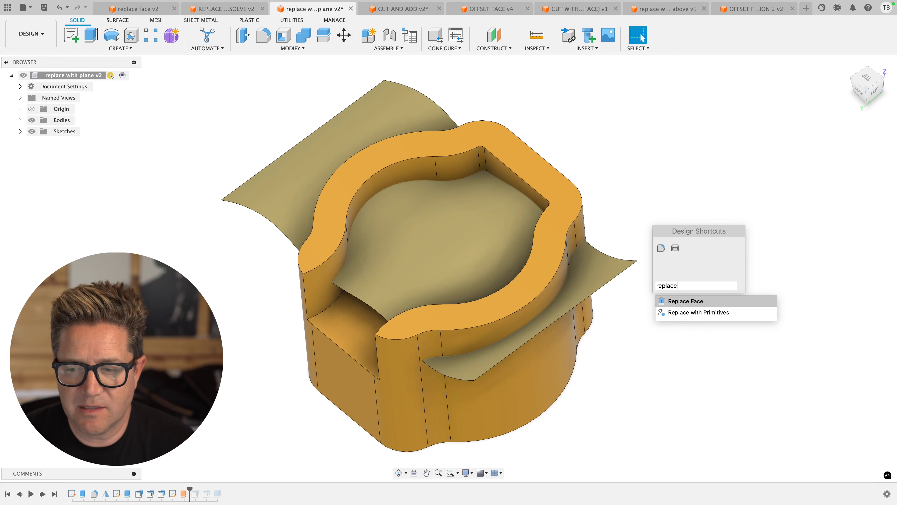
{"action": "left_click", "coordinate": [680, 304]}
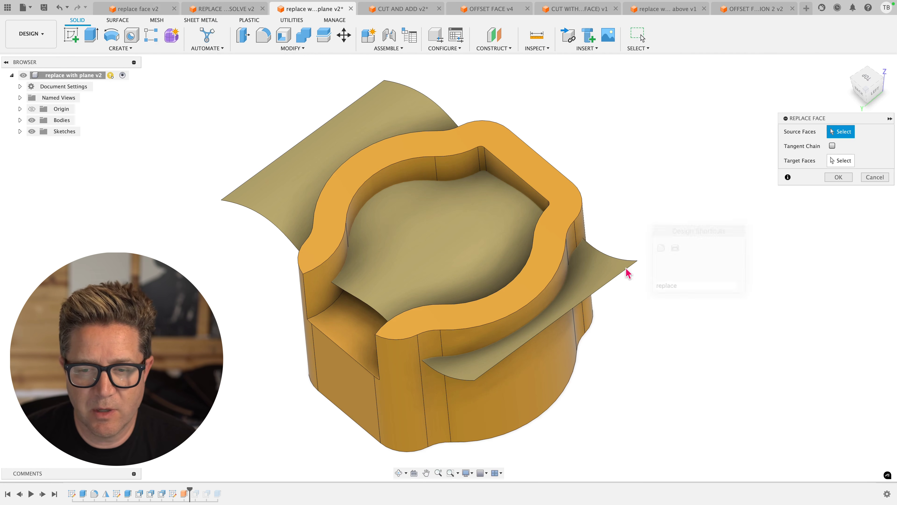
{"action": "left_click", "coordinate": [554, 216]}
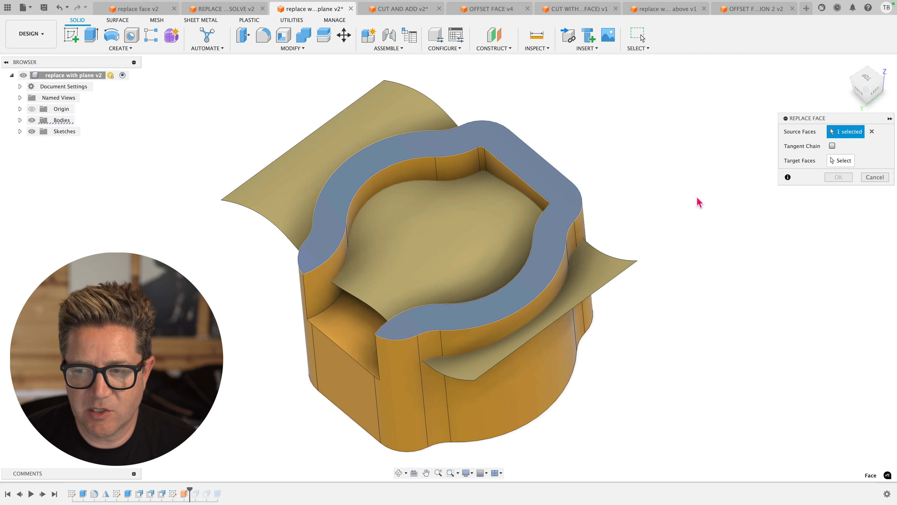
{"action": "left_click", "coordinate": [846, 162]}
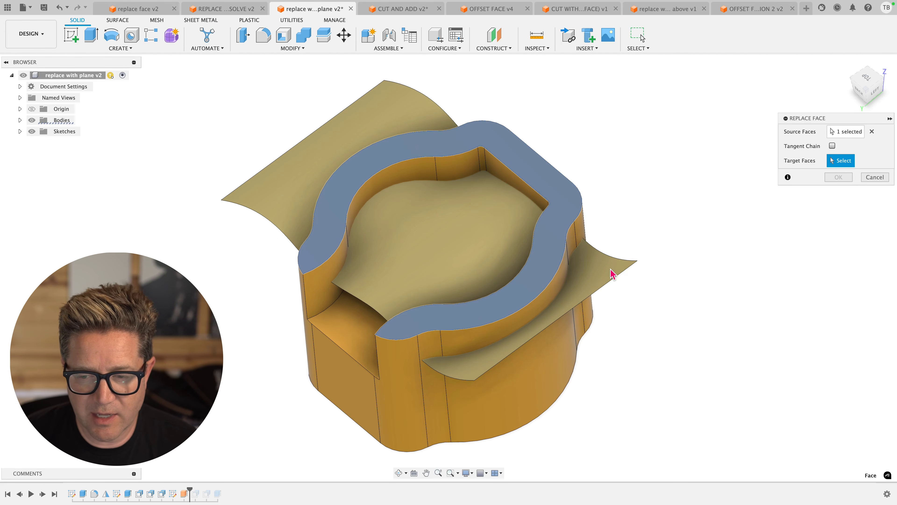
{"action": "left_click", "coordinate": [595, 278]}
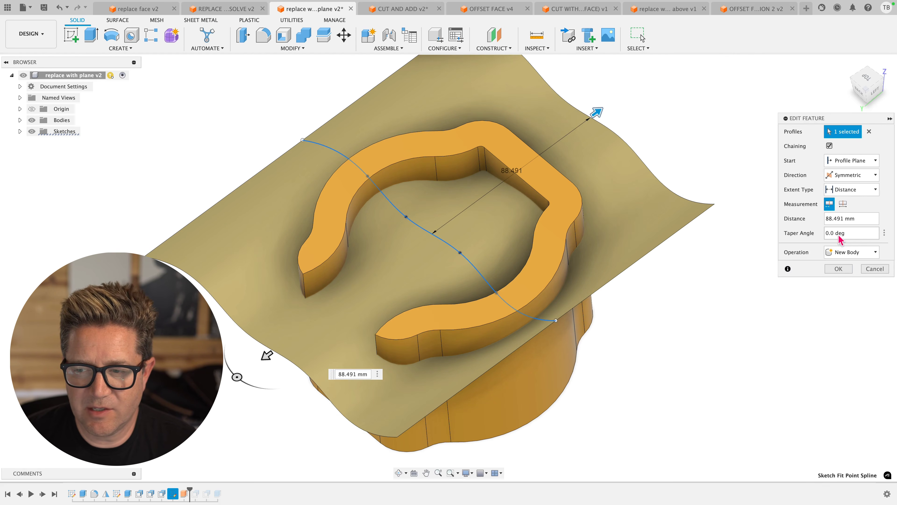
Widen the surface's symmetric extrusion to about 88.5 mm and replace the body's top face with the wavy surface.
{"action": "left_click", "coordinate": [839, 269]}
{"action": "type", "text": "srep"}
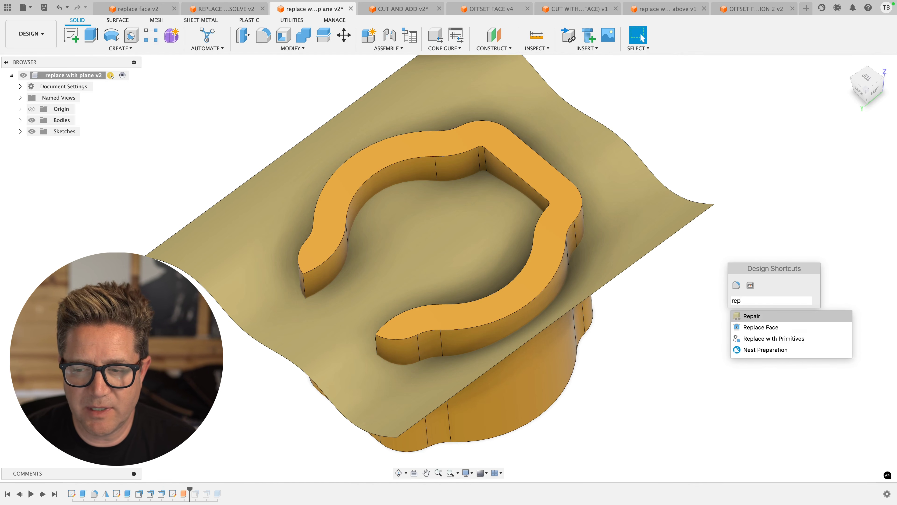
{"action": "type", "text": "l"}
{"action": "left_click", "coordinate": [793, 319]}
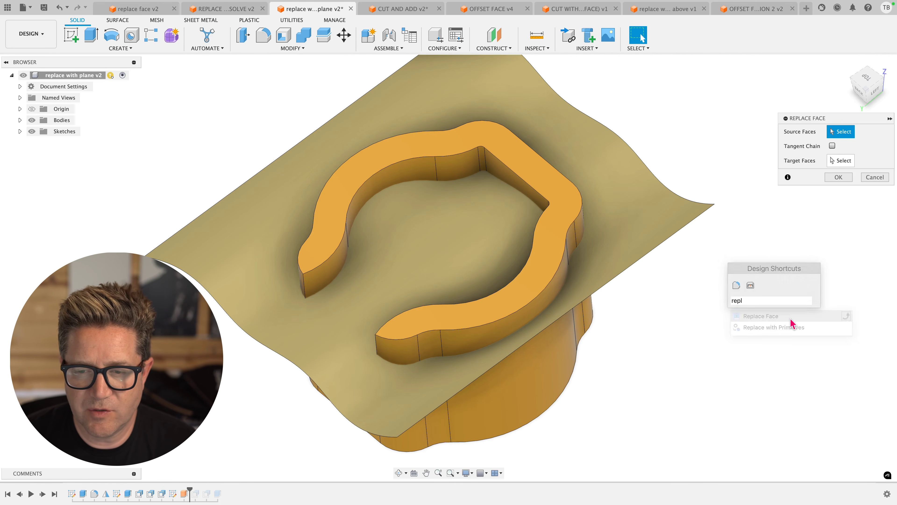
{"action": "left_click", "coordinate": [547, 170]}
{"action": "left_click", "coordinate": [540, 144]}
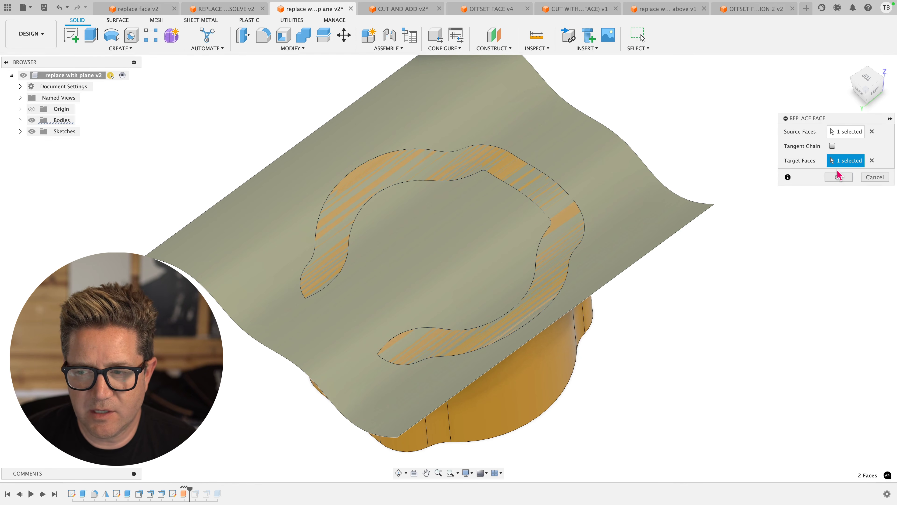
{"action": "key", "text": "Return"}
Hide the wavy surface and examine the body's reshaped top.
{"action": "left_click", "coordinate": [605, 195]}
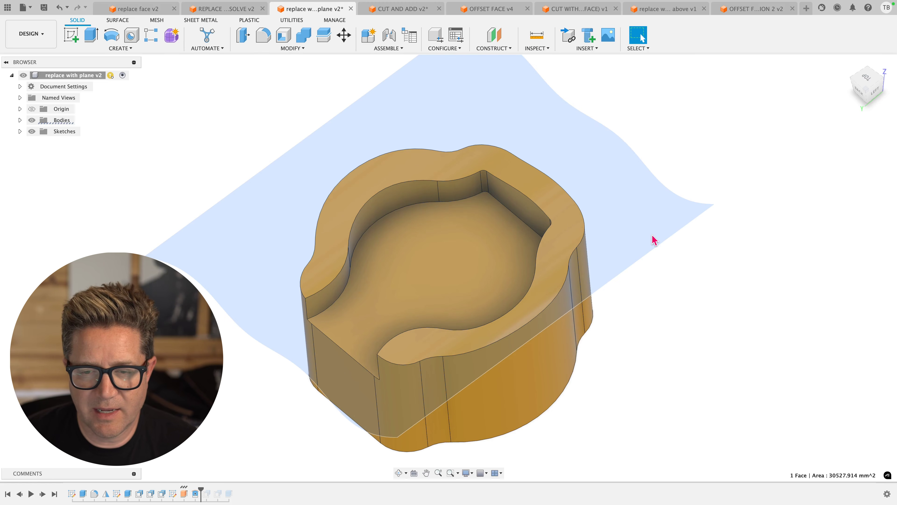
{"action": "middle_click_drag", "start_coordinate": [653, 240], "coordinate": [678, 214], "text": "shift"}
{"action": "scroll", "coordinate": [680, 205], "scroll_direction": "down", "scroll_amount": 2}
{"action": "key", "text": "v"}
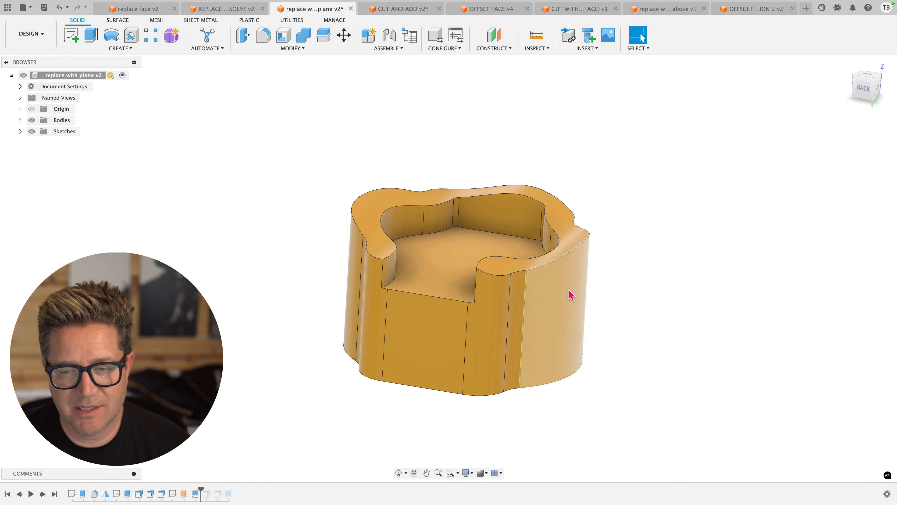
Extrude the flat top face as a cut, using the To Object extent with the wavy surface as the object.
{"action": "middle_click_drag", "start_coordinate": [541, 181], "coordinate": [519, 186], "text": "shift"}
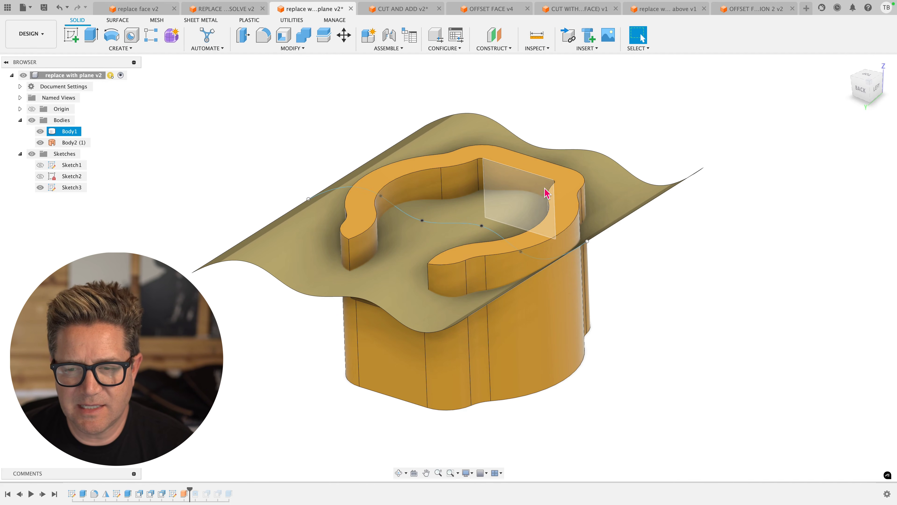
{"action": "left_click", "coordinate": [568, 189]}
{"action": "key", "text": "e"}
{"action": "left_click_drag", "start_coordinate": [565, 175], "coordinate": [567, 218]}
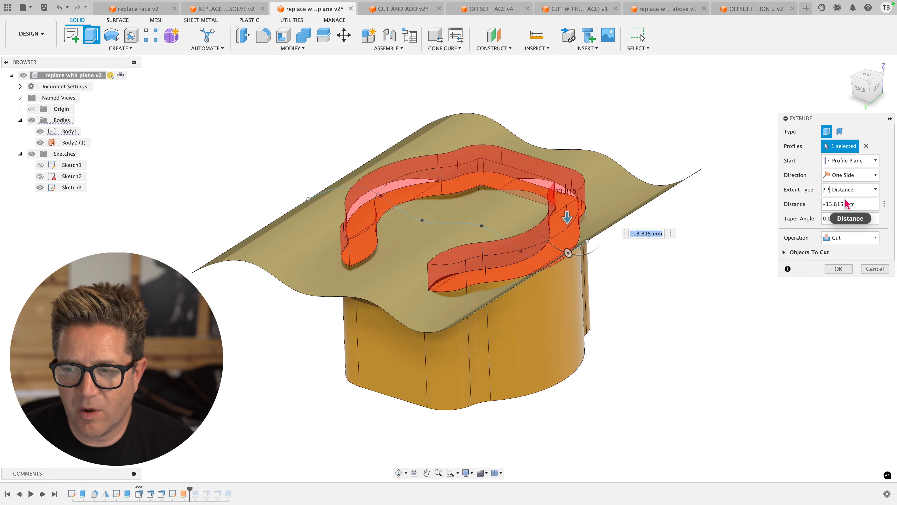
{"action": "left_click", "coordinate": [851, 189]}
{"action": "left_click", "coordinate": [847, 212]}
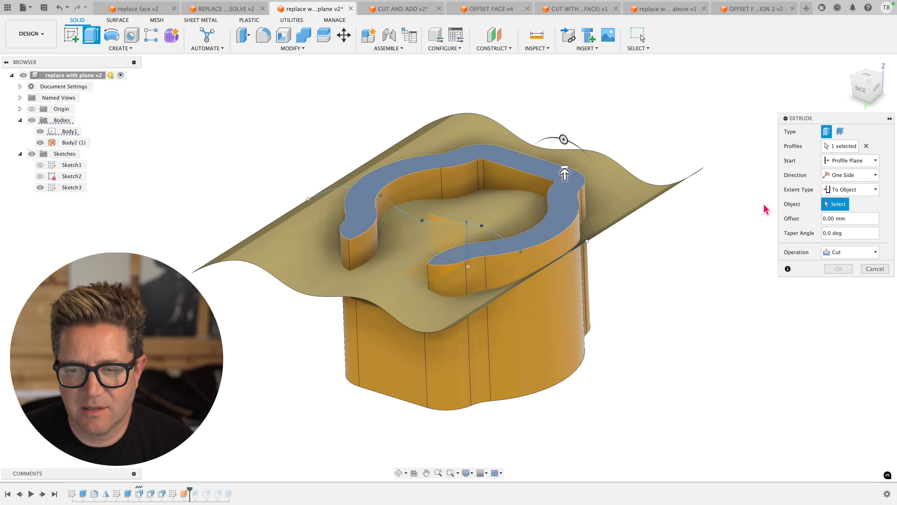
{"action": "left_click", "coordinate": [628, 198]}
{"action": "middle_click_drag", "start_coordinate": [653, 236], "coordinate": [689, 267], "text": "shift"}
{"action": "left_click", "coordinate": [838, 313]}
{"action": "middle_click_drag", "start_coordinate": [766, 295], "coordinate": [708, 271], "text": "shift"}
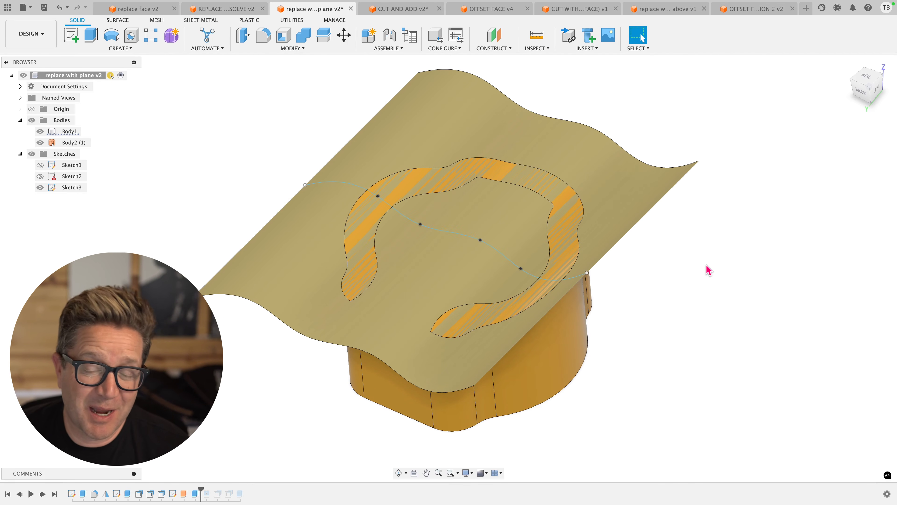
{"action": "middle_click_drag", "start_coordinate": [706, 265], "coordinate": [706, 251], "text": "shift"}
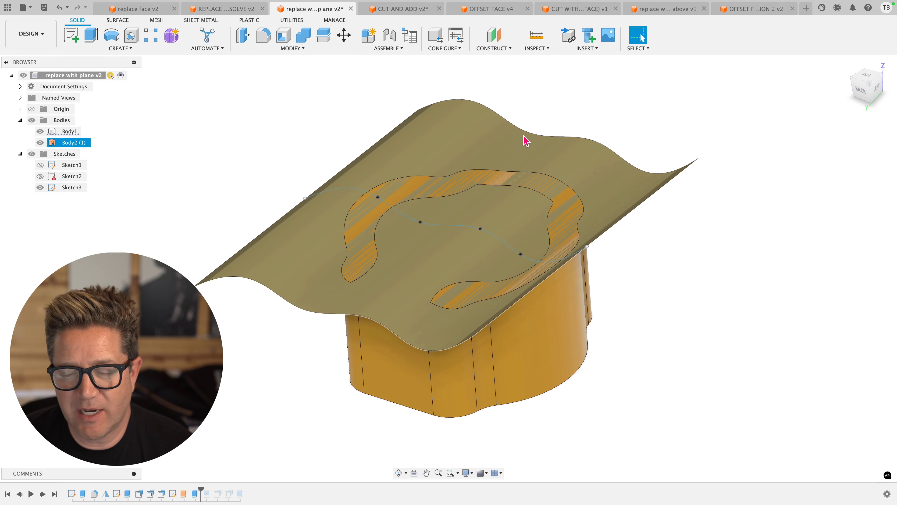
In the CUT AND ADD v2 document, roll the timeline back before the Replace Face feature and show the Body4 surface.
{"action": "left_click", "coordinate": [398, 10]}
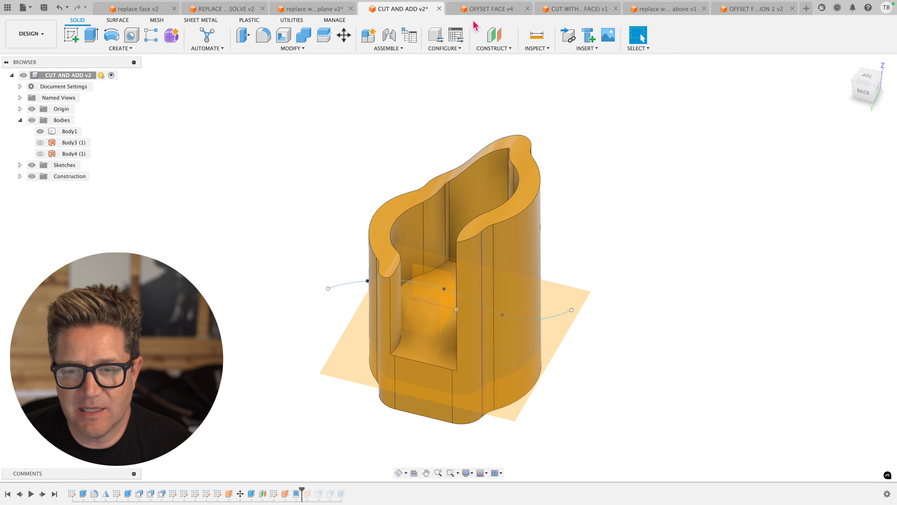
{"action": "scroll", "coordinate": [488, 254], "scroll_direction": "up", "scroll_amount": 3}
{"action": "left_click_drag", "start_coordinate": [303, 489], "coordinate": [287, 489]}
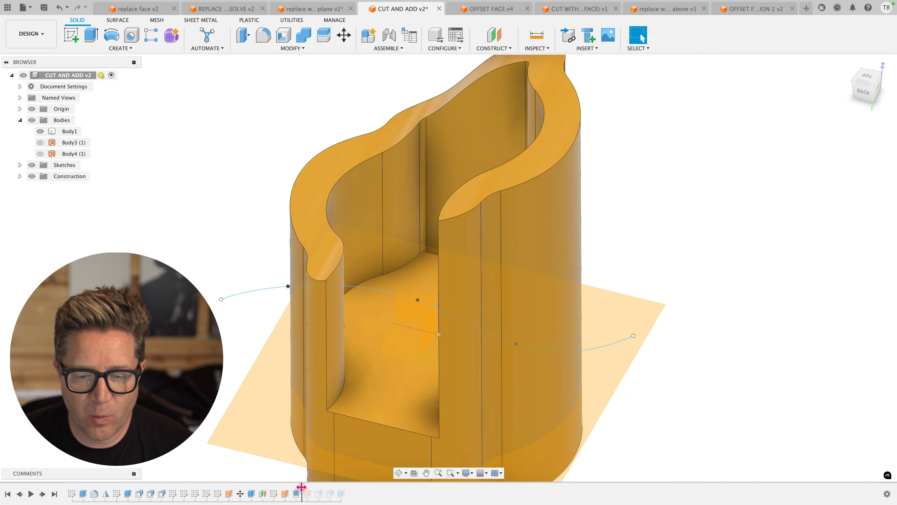
{"action": "scroll", "coordinate": [345, 461], "scroll_direction": "down", "scroll_amount": 3}
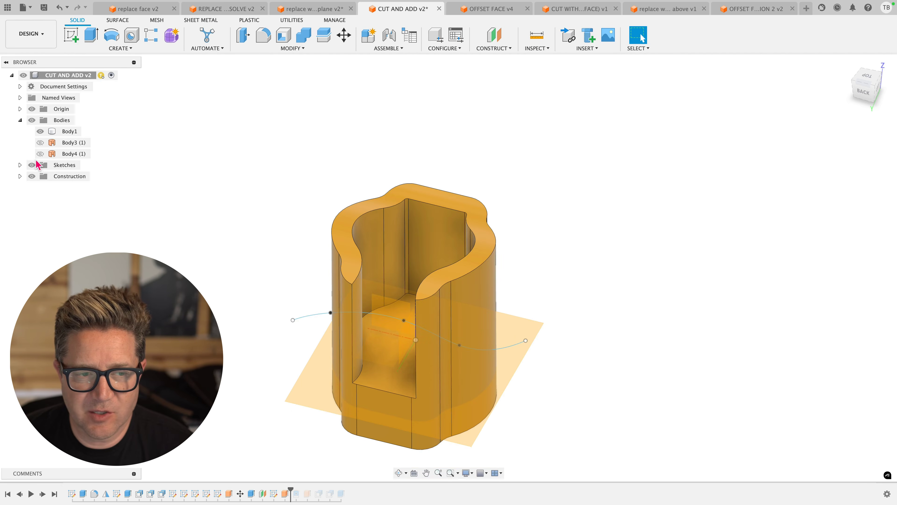
{"action": "left_click", "coordinate": [40, 153]}
{"action": "middle_click_drag", "start_coordinate": [380, 173], "coordinate": [385, 139], "text": "shift"}
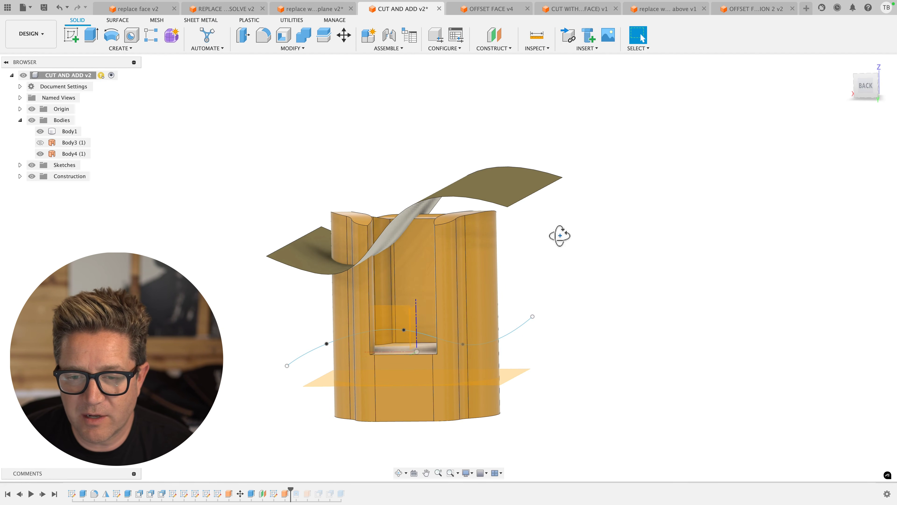
{"action": "middle_click_drag", "start_coordinate": [560, 234], "coordinate": [540, 268], "text": "shift"}
Replace the solid body's top face with the wavy Body4 surface using Replace Face.
{"action": "type", "text": "sre"}
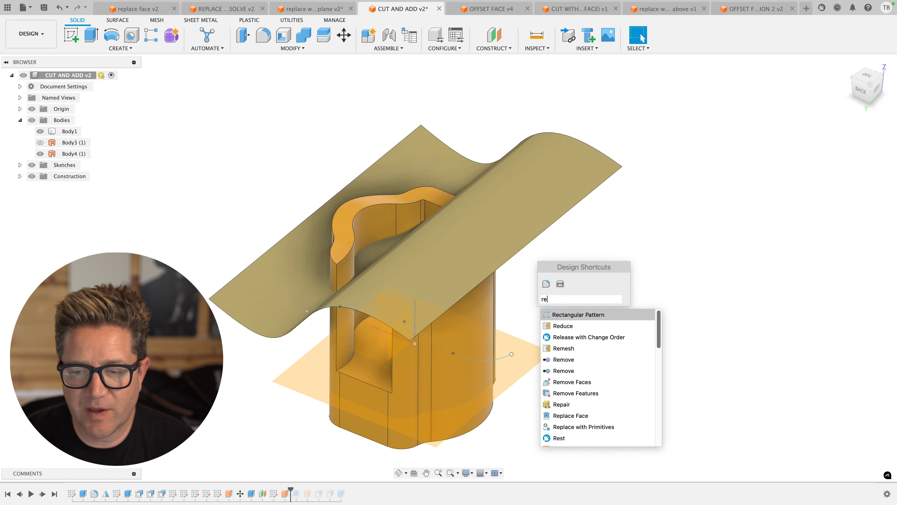
{"action": "left_click", "coordinate": [571, 415]}
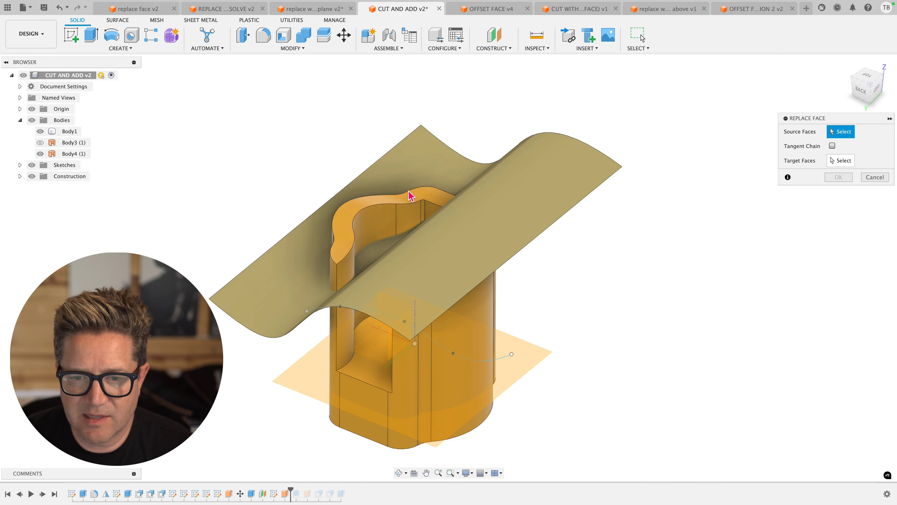
{"action": "left_click", "coordinate": [410, 200]}
{"action": "middle_click_drag", "start_coordinate": [446, 201], "coordinate": [509, 220], "text": "shift"}
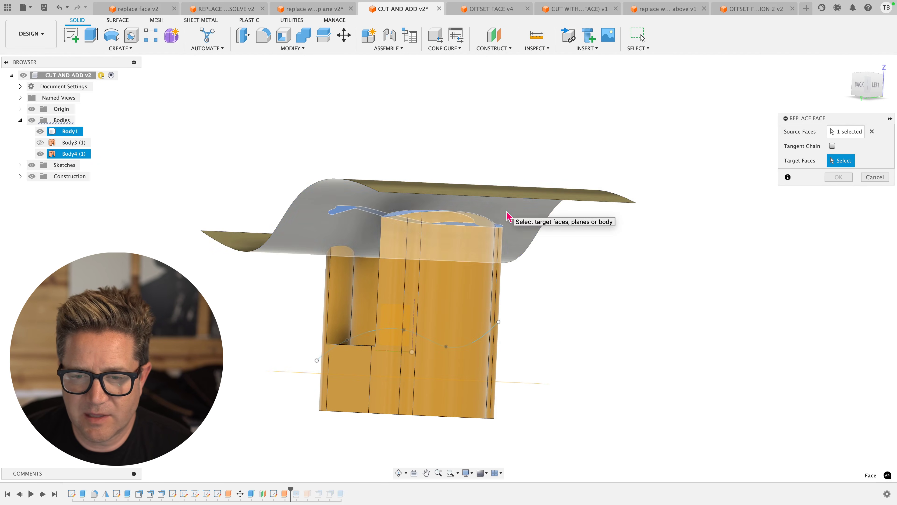
{"action": "left_click", "coordinate": [507, 217]}
{"action": "left_click", "coordinate": [838, 177]}
{"action": "middle_click_drag", "start_coordinate": [623, 293], "coordinate": [557, 285], "text": "shift"}
{"action": "left_click", "coordinate": [519, 237]}
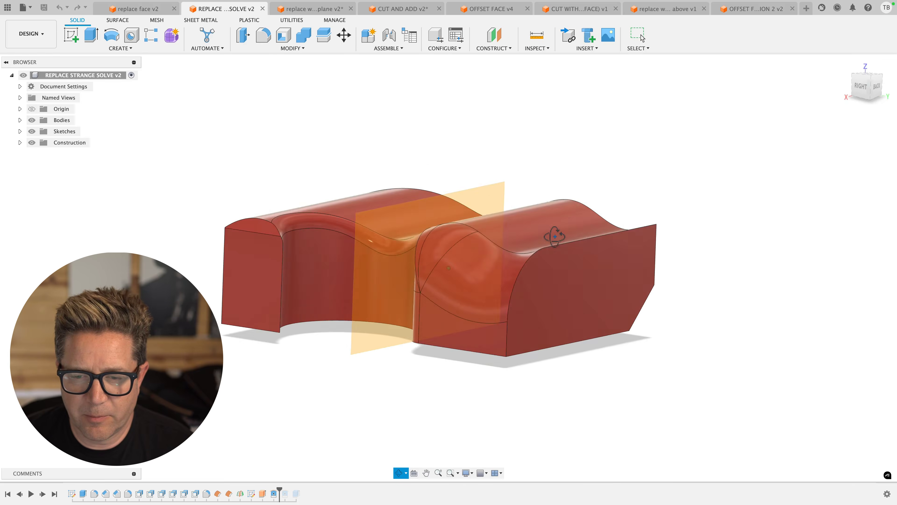
In the REPLACE STRANGE SOLVE v2 document, roll the timeline back before the Replace Face feature and show the Body4 surface.
{"action": "scroll", "coordinate": [510, 387], "scroll_direction": "up", "scroll_amount": 5}
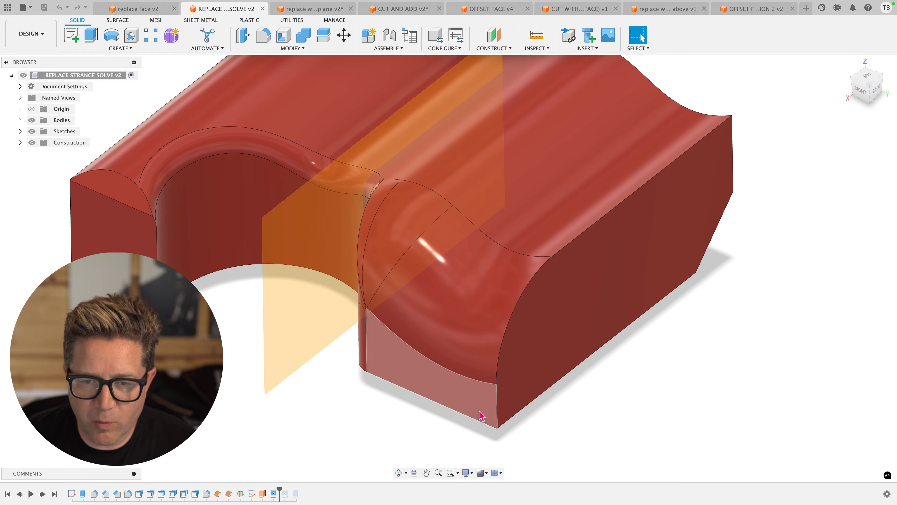
{"action": "scroll", "coordinate": [424, 435], "scroll_direction": "down", "scroll_amount": 3}
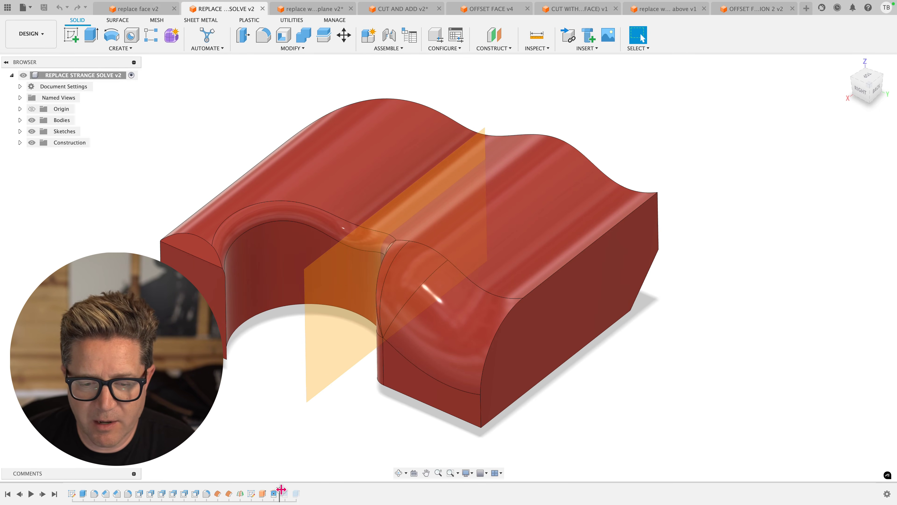
{"action": "left_click_drag", "start_coordinate": [281, 489], "coordinate": [270, 489]}
{"action": "mouse_move", "coordinate": [296, 453]}
{"action": "middle_mouse_down", "text": "shift"}
{"action": "mouse_move", "coordinate": [325, 415]}
{"action": "mouse_move", "coordinate": [352, 311]}
{"action": "mouse_move", "coordinate": [509, 225]}
{"action": "middle_mouse_up", "text": "shift"}
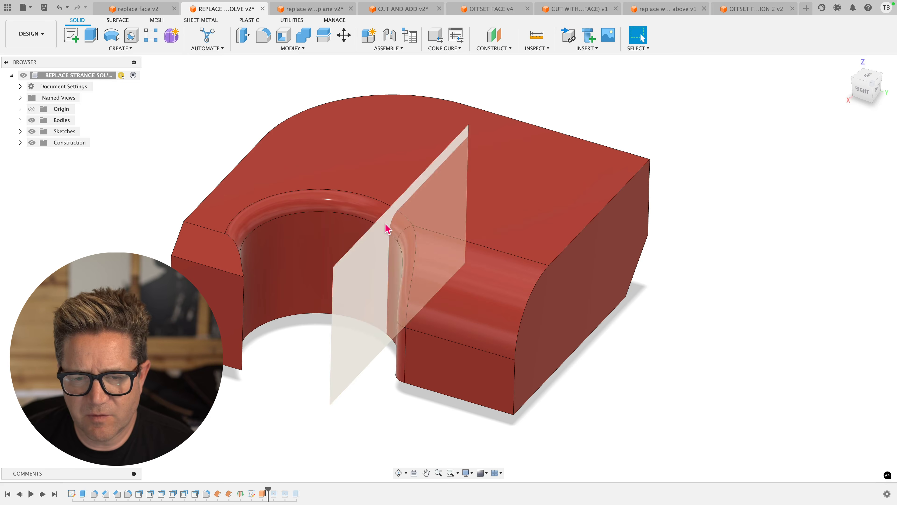
{"action": "middle_click_drag", "start_coordinate": [645, 253], "coordinate": [633, 269], "text": "shift"}
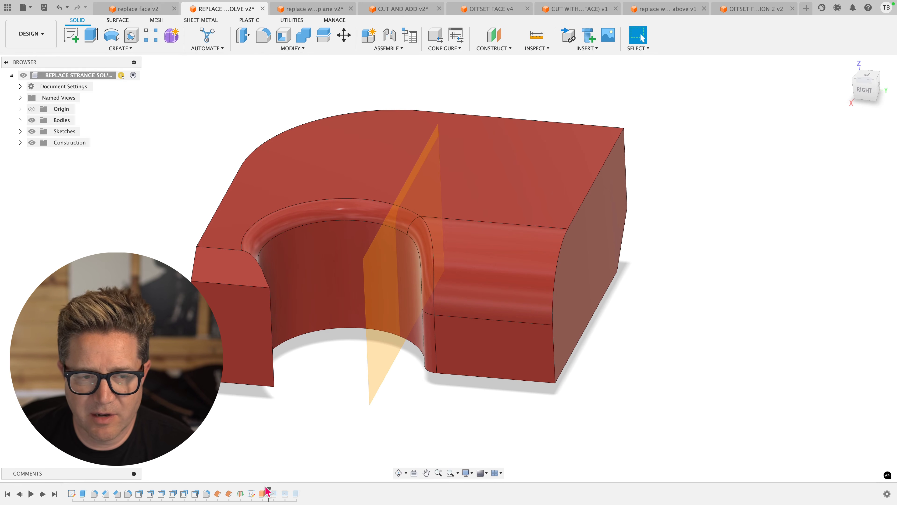
{"action": "left_click", "coordinate": [20, 120]}
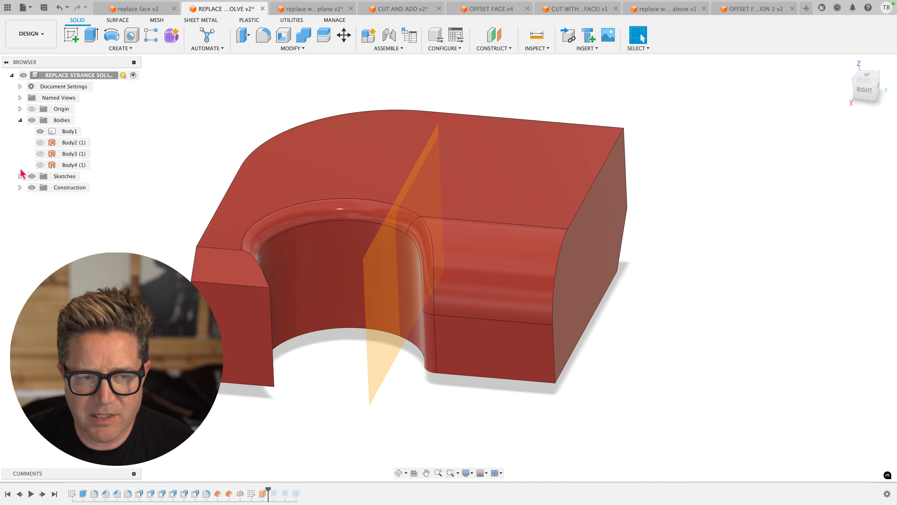
{"action": "left_click", "coordinate": [40, 165]}
{"action": "left_click", "coordinate": [338, 170]}
{"action": "middle_click_drag", "start_coordinate": [337, 170], "coordinate": [325, 174], "text": "shift"}
{"action": "left_click", "coordinate": [303, 397]}
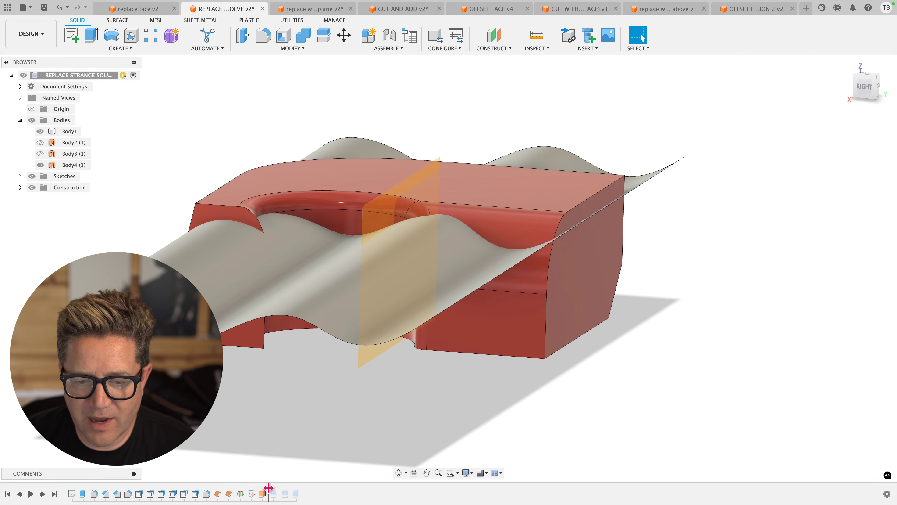
Roll the timeline forward past the Replace Face feature, hide the wavy surface and examine the reshaped fillets.
{"action": "left_click_drag", "start_coordinate": [269, 488], "coordinate": [280, 488]}
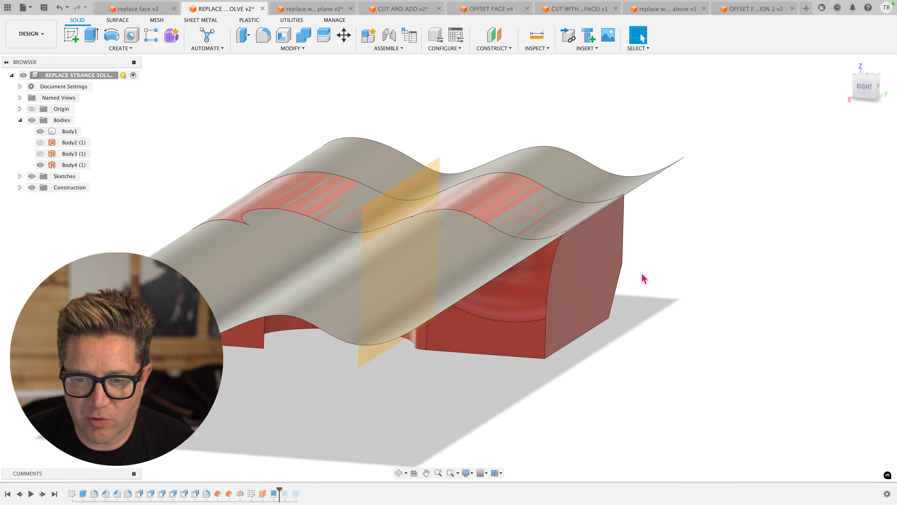
{"action": "middle_click_drag", "start_coordinate": [642, 278], "coordinate": [649, 253], "text": "shift"}
{"action": "scroll", "coordinate": [505, 265], "scroll_direction": "up", "scroll_amount": 4}
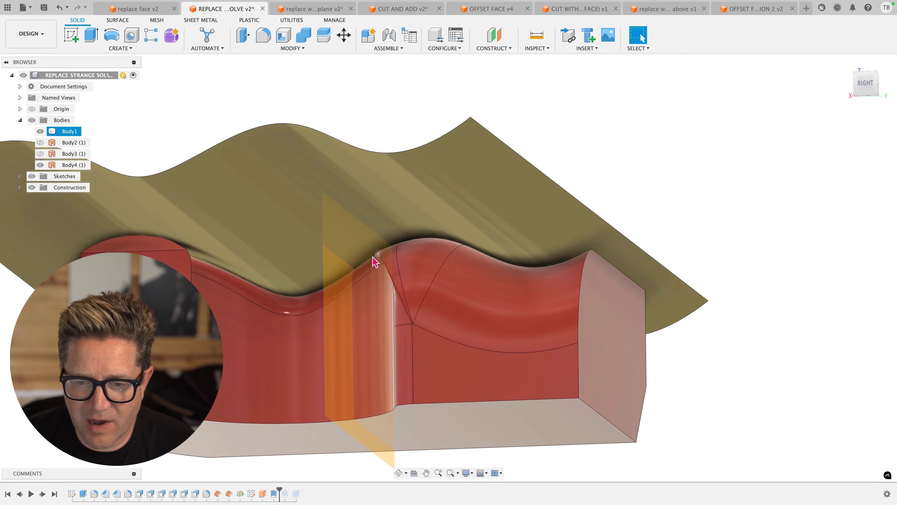
{"action": "left_click", "coordinate": [392, 223]}
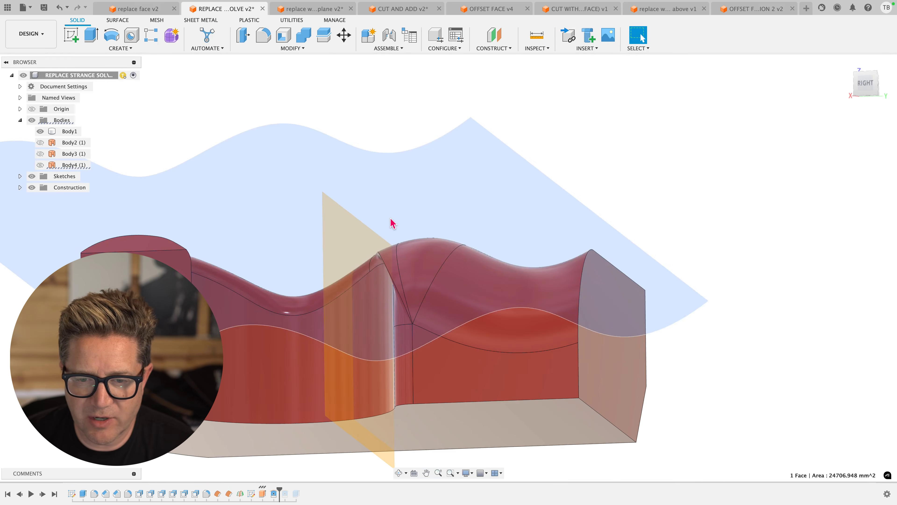
{"action": "middle_click_drag", "start_coordinate": [391, 219], "coordinate": [388, 239], "text": "shift"}
{"action": "left_click", "coordinate": [690, 281]}
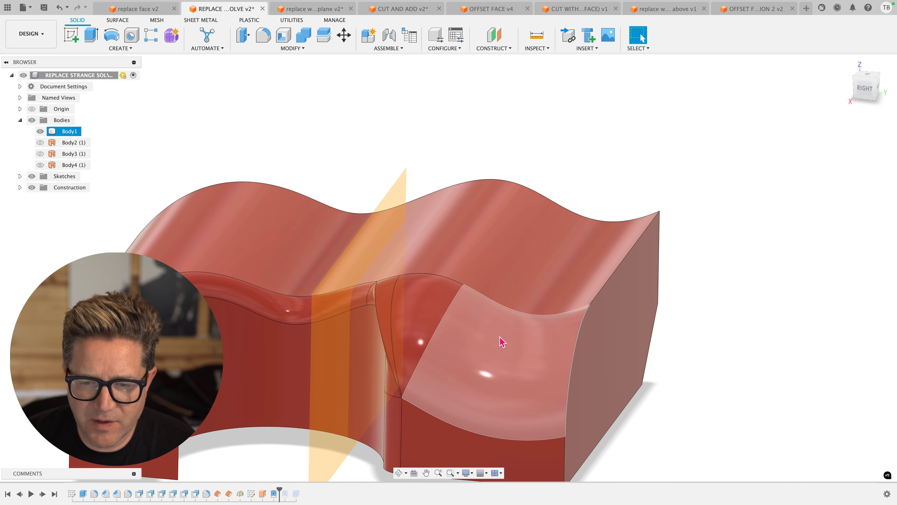
{"action": "scroll", "coordinate": [377, 306], "scroll_direction": "down", "scroll_amount": 2}
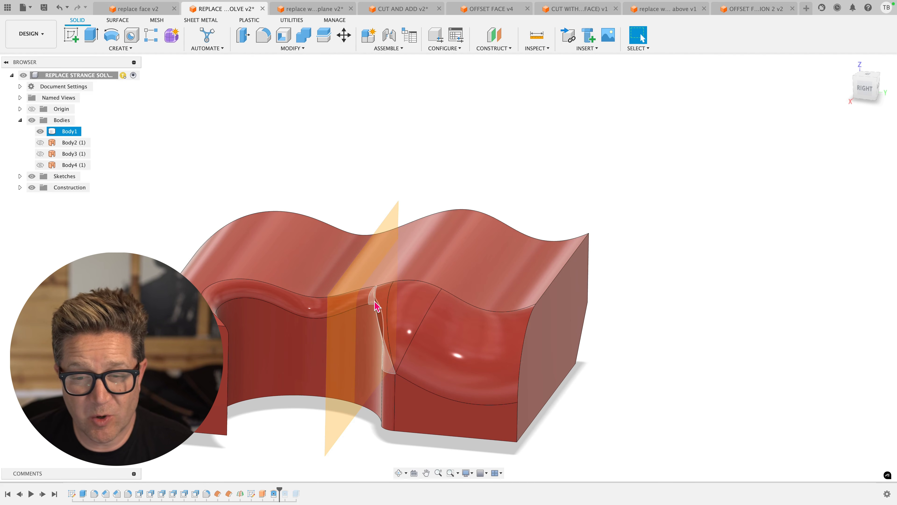
Delete the Replace Face feature that shapes the solid's wavy top.
{"action": "left_click", "coordinate": [274, 496]}
{"action": "right_click", "coordinate": [273, 496]}
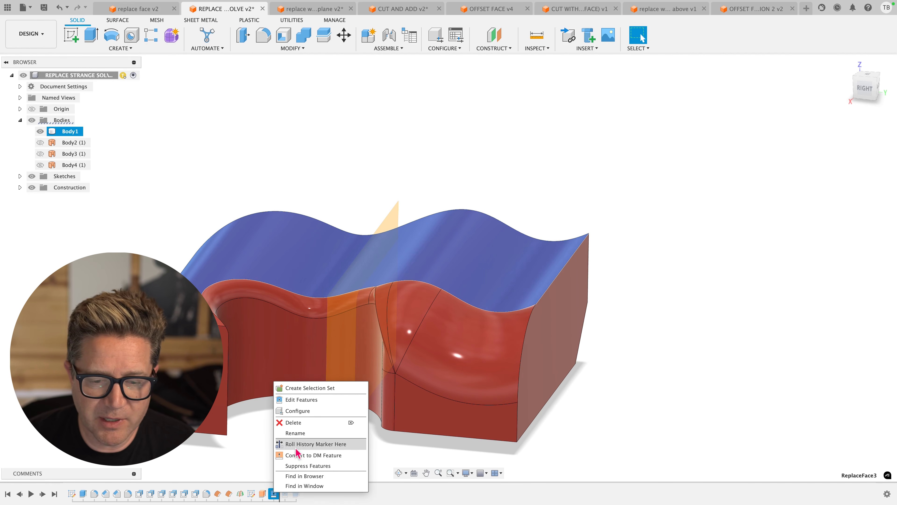
{"action": "left_click", "coordinate": [305, 424]}
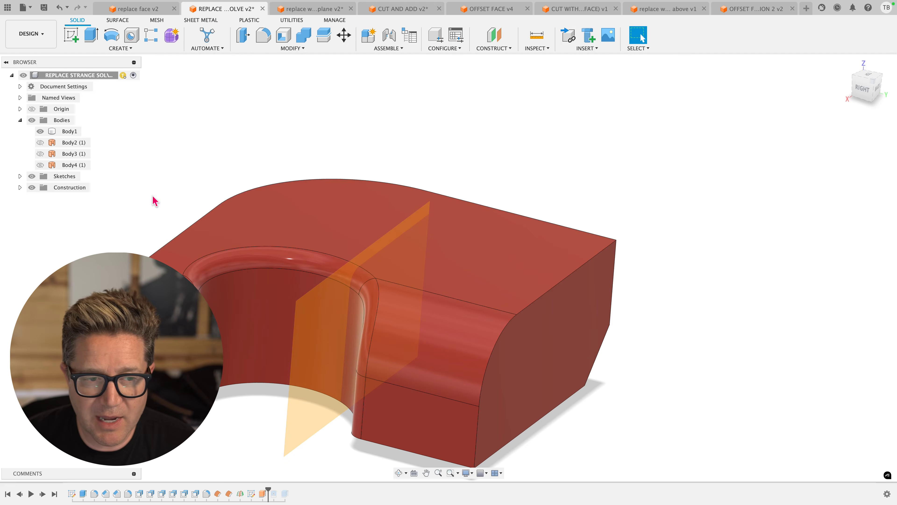
Show the Body4 surface and split the solid Body1 with it as the splitting tool.
{"action": "left_click", "coordinate": [40, 165]}
{"action": "type", "text": "s"}
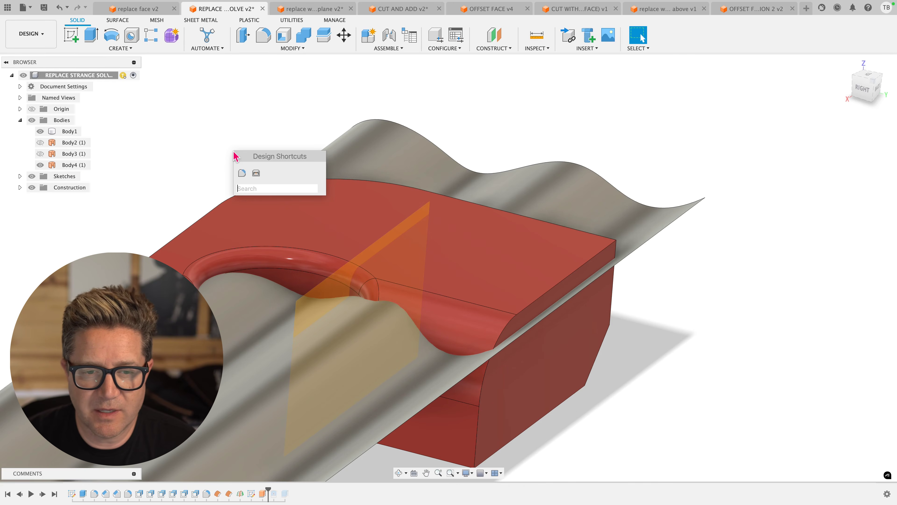
{"action": "type", "text": "split"}
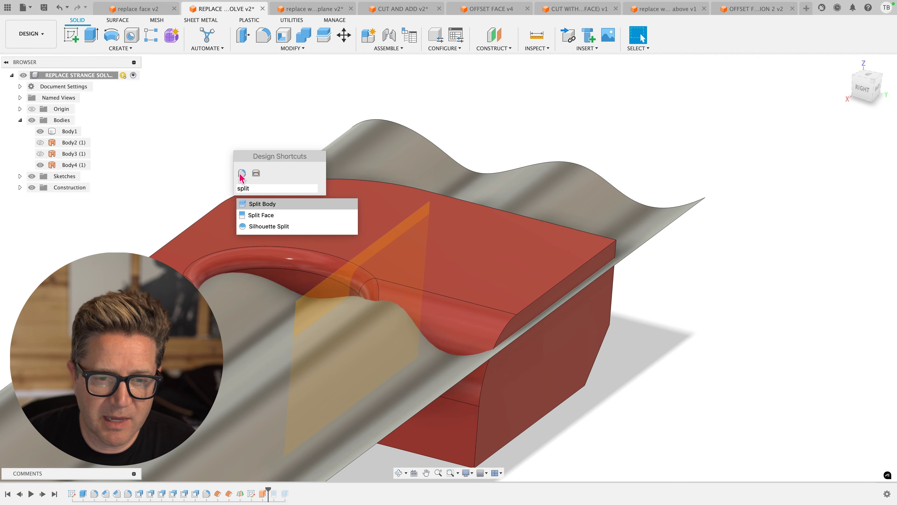
{"action": "left_click", "coordinate": [252, 202]}
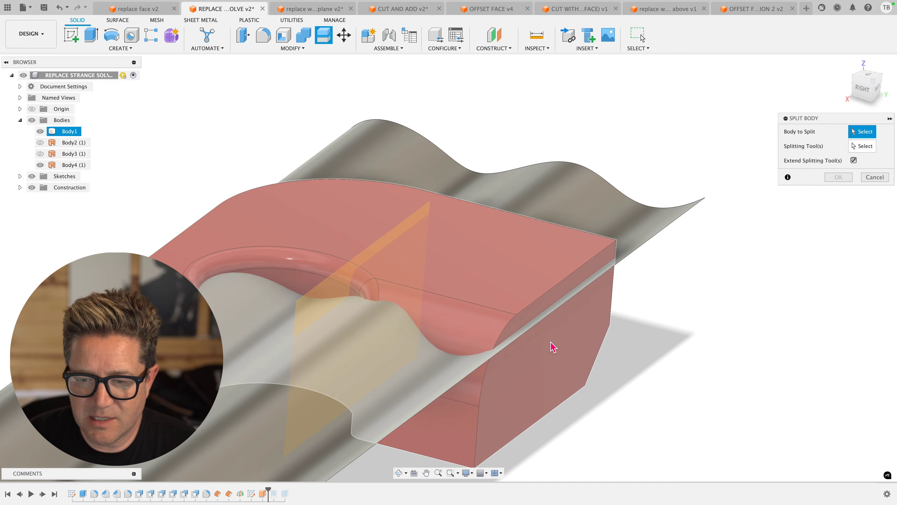
{"action": "left_click", "coordinate": [551, 344]}
{"action": "left_click", "coordinate": [861, 149]}
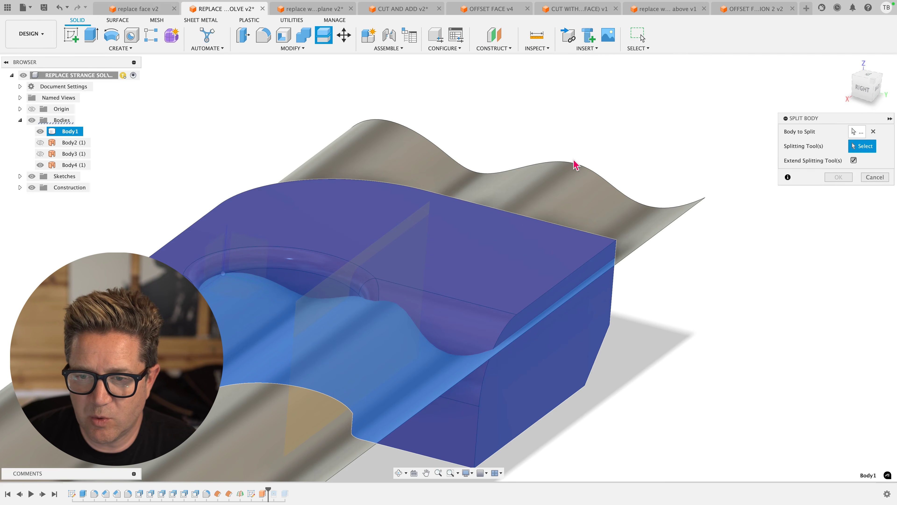
{"action": "left_click", "coordinate": [560, 185]}
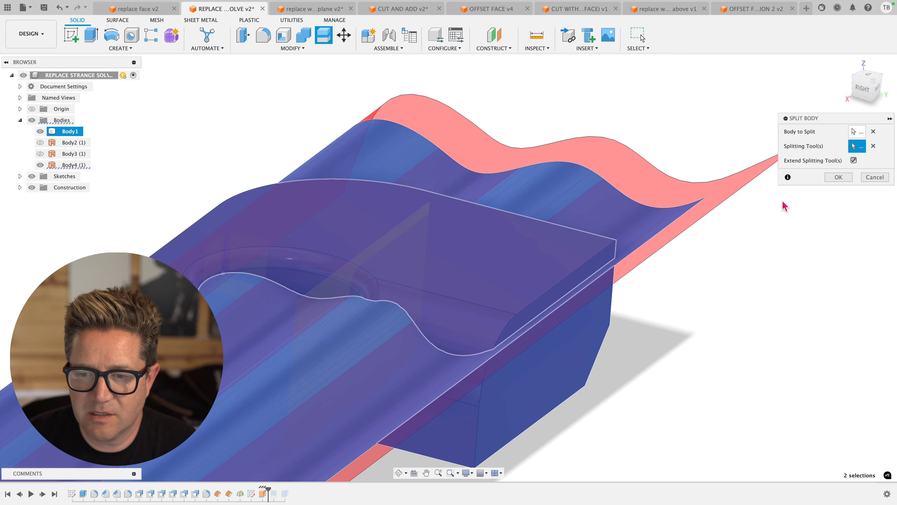
{"action": "left_click", "coordinate": [838, 177]}
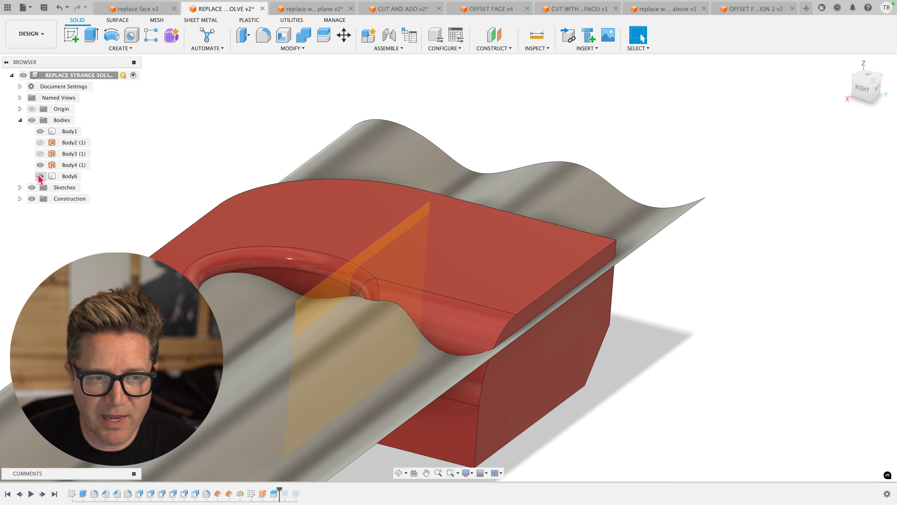
Hide the split-off upper body and the wavy surface, and examine the remaining body's top edges and fillets.
{"action": "left_click", "coordinate": [40, 176]}
{"action": "left_click", "coordinate": [40, 164]}
{"action": "left_click", "coordinate": [70, 131]}
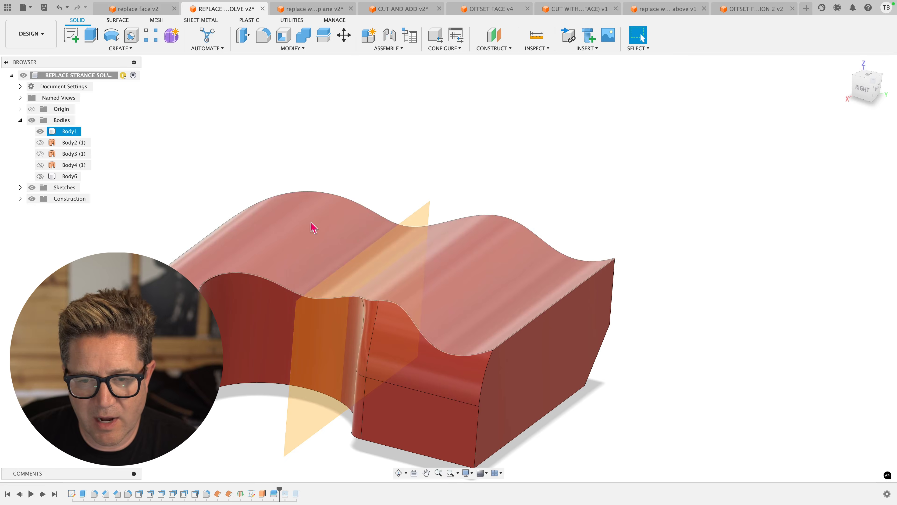
{"action": "middle_click_drag", "start_coordinate": [547, 271], "coordinate": [418, 314], "text": "shift"}
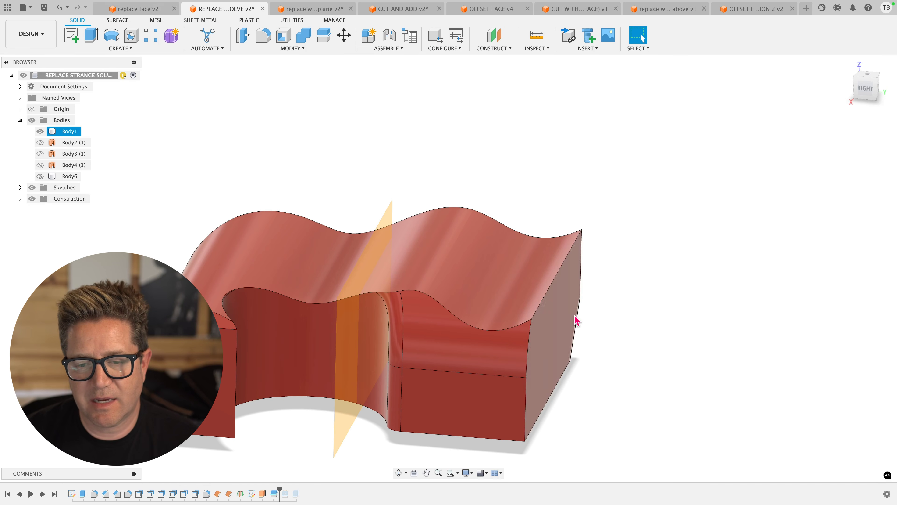
{"action": "scroll", "coordinate": [423, 327], "scroll_direction": "up", "scroll_amount": 2}
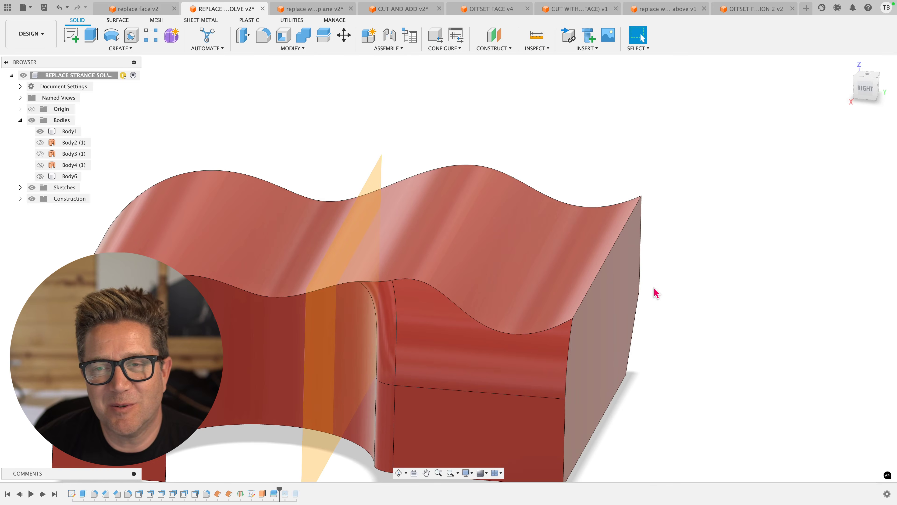
{"action": "middle_click_drag", "start_coordinate": [671, 286], "coordinate": [597, 304], "text": "shift"}
{"action": "scroll", "coordinate": [670, 295], "scroll_direction": "down", "scroll_amount": 3}
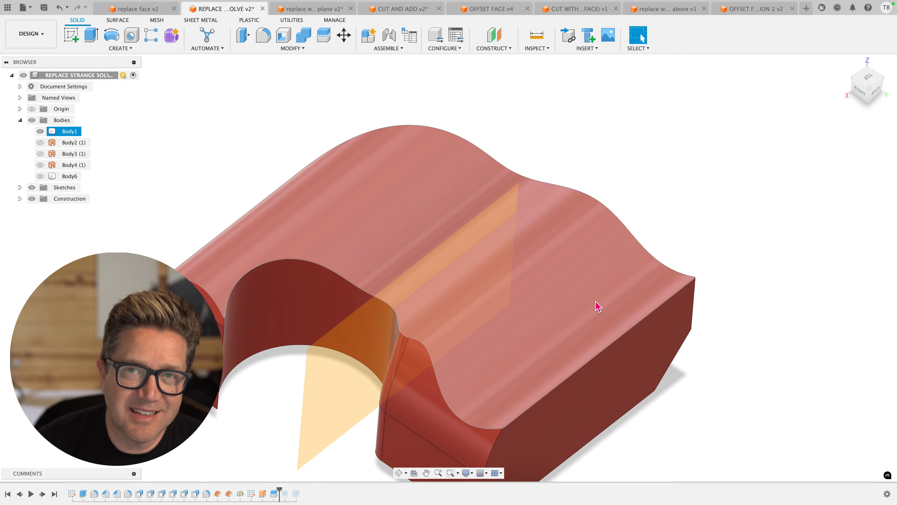